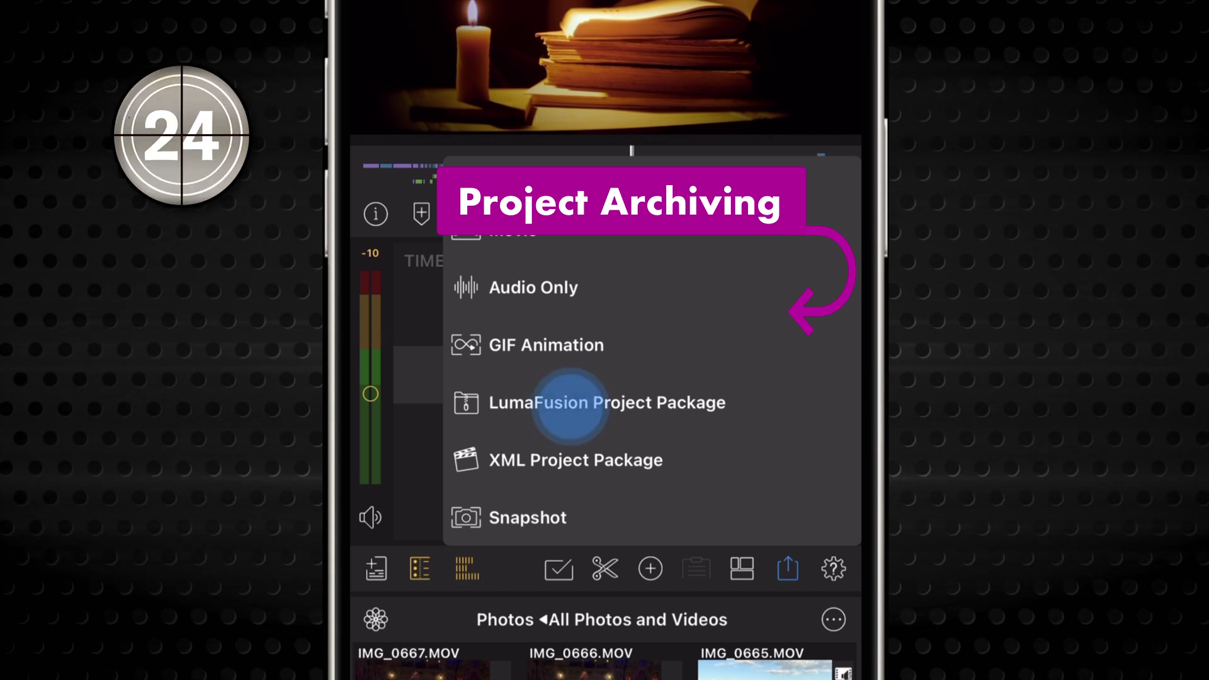
Step: Review the LumaFusion Project Package archive settings, then check the XML Project Package option
{"action": "left_click", "coordinate": [567, 406]}
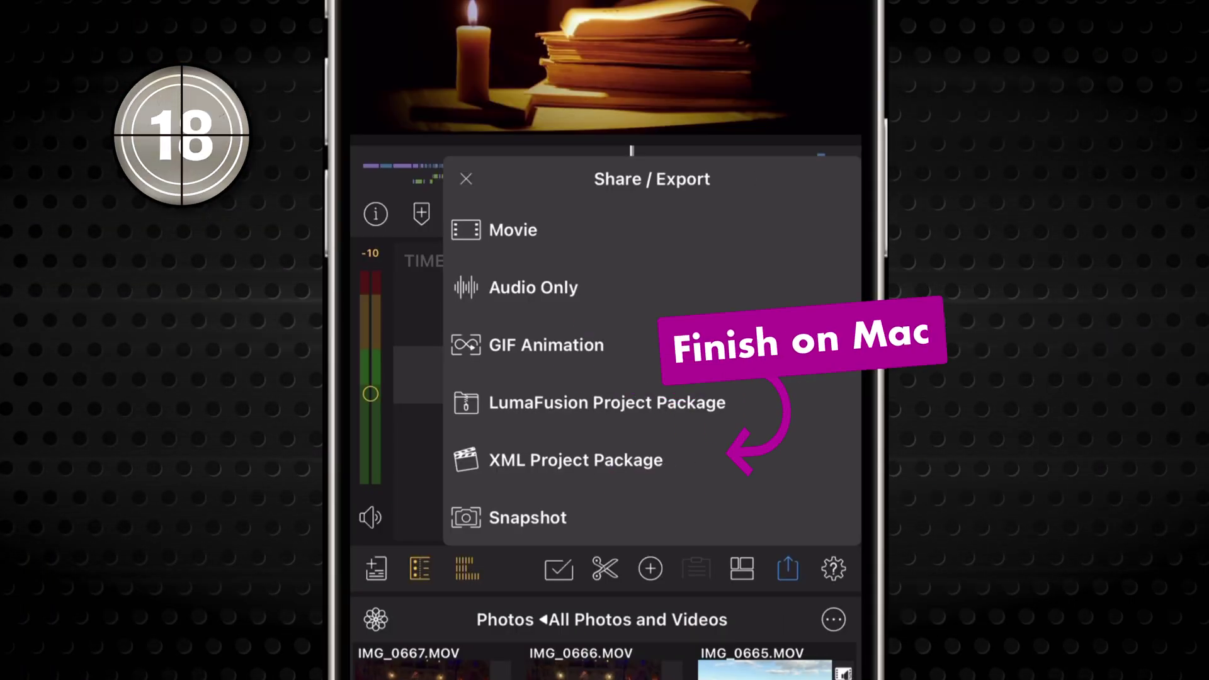
{"action": "left_click", "coordinate": [538, 461]}
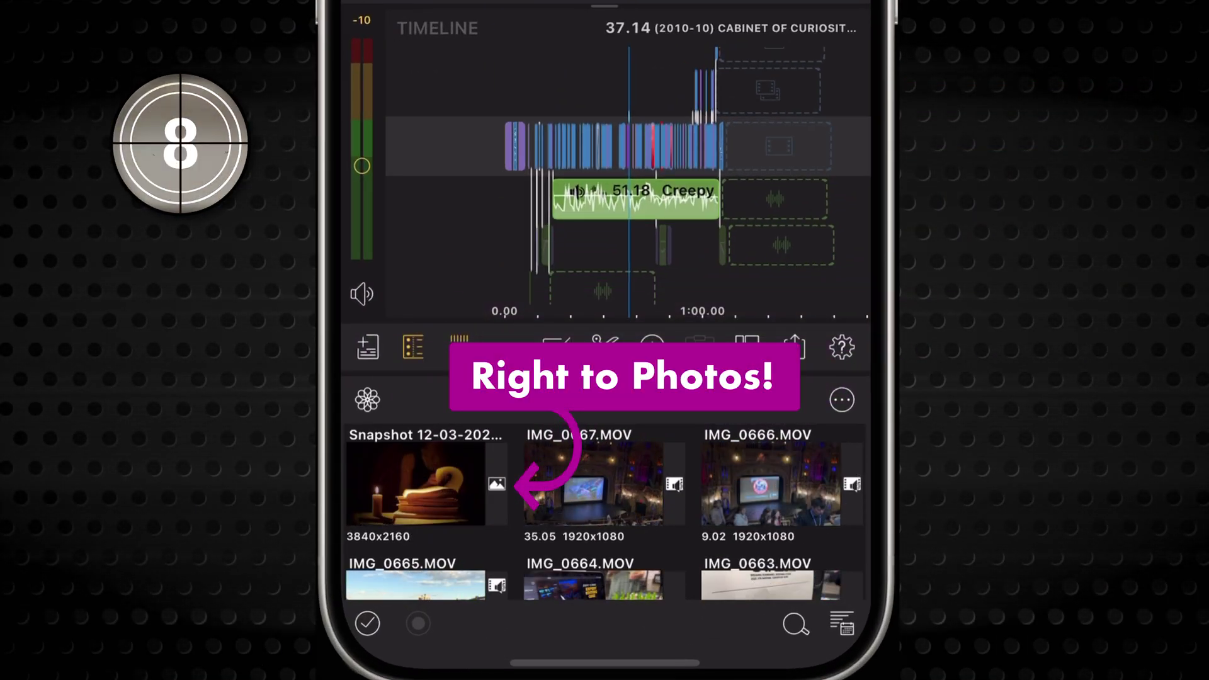
Step: Select the newly saved 3840x2160 snapshot thumbnail in the Photos library
{"action": "left_click", "coordinate": [444, 482]}
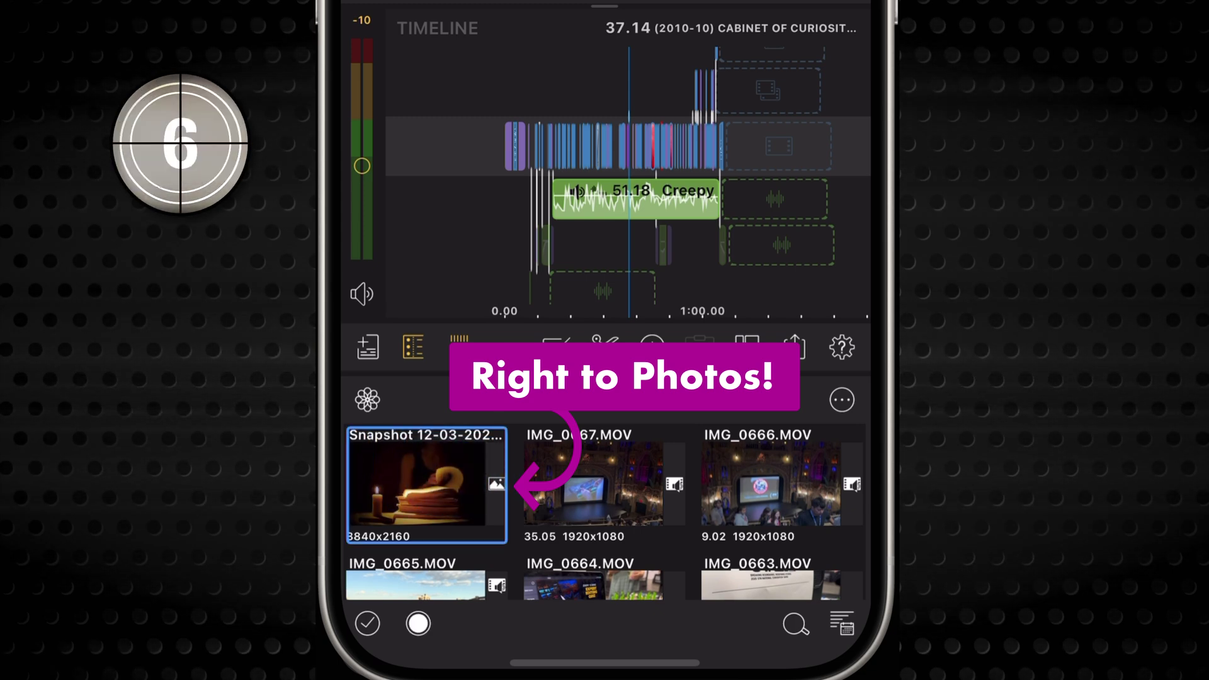